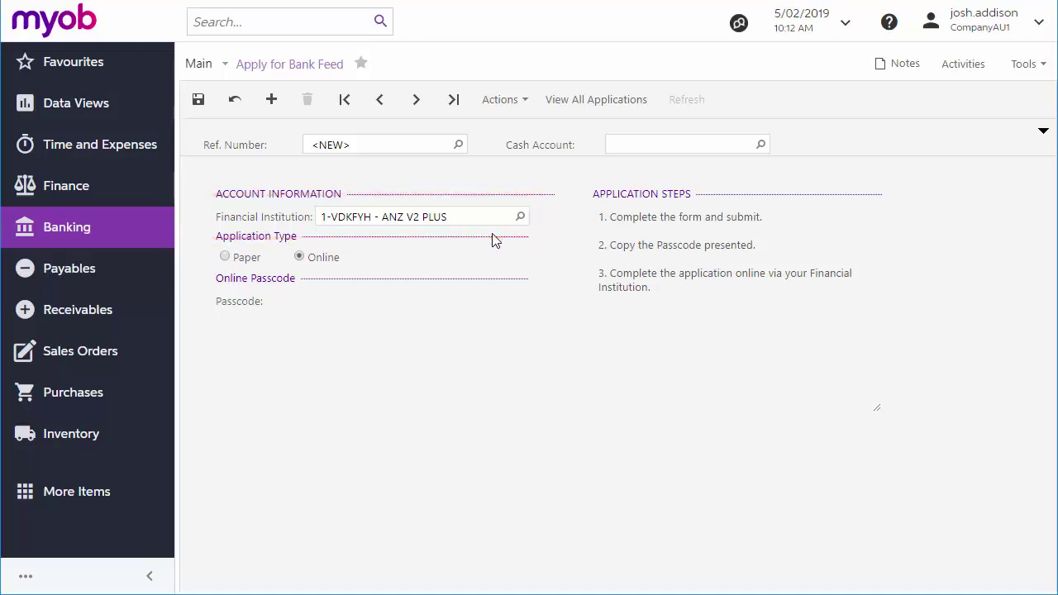
Enter account name RapidByte and the bank account number on the paper bank feed application
left_click(224, 257)
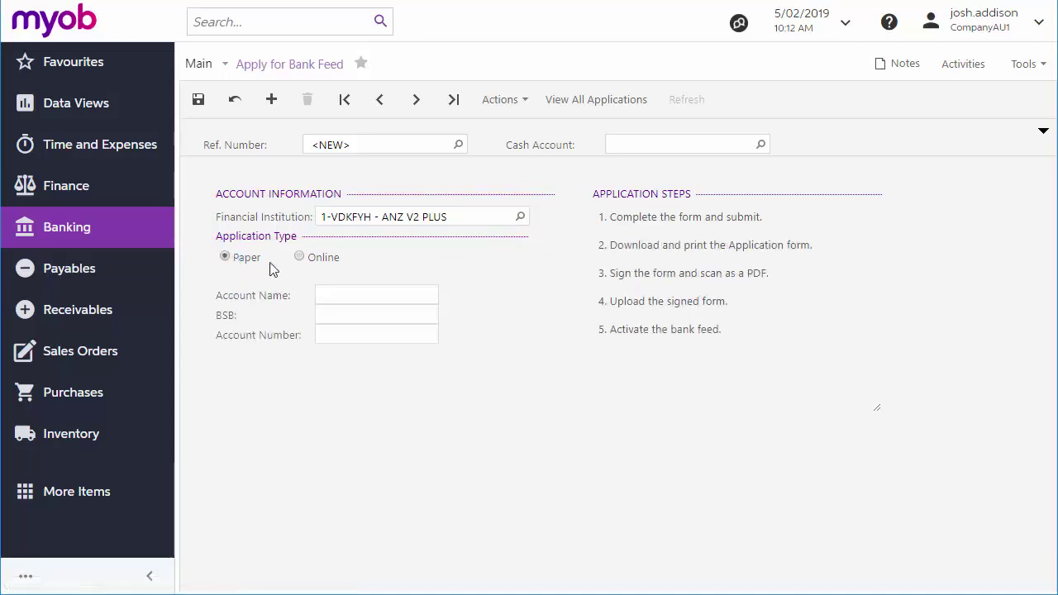
left_click(300, 257)
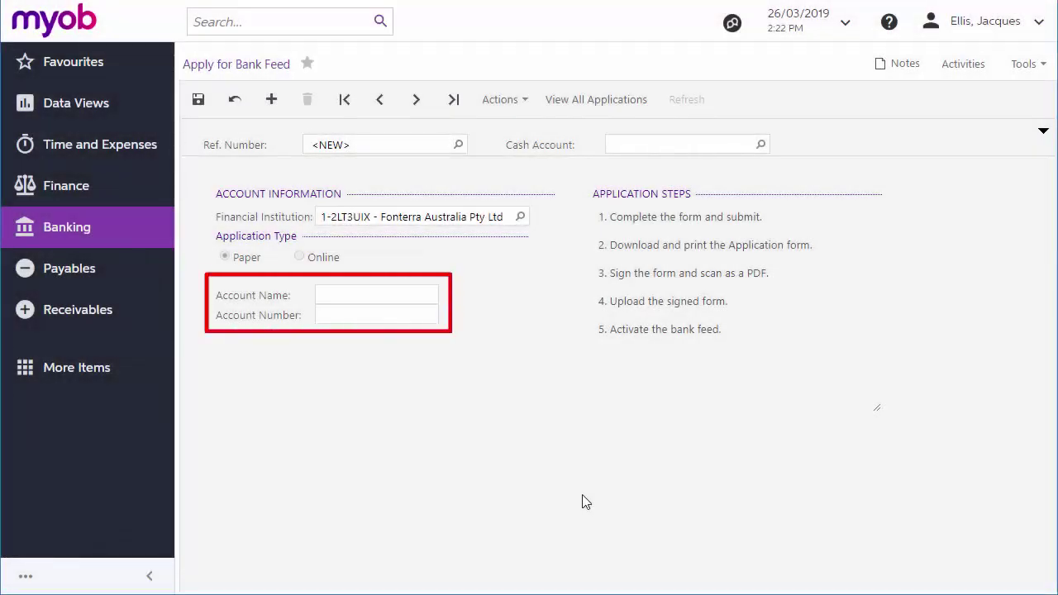
left_click(334, 303)
type("RapidByte")
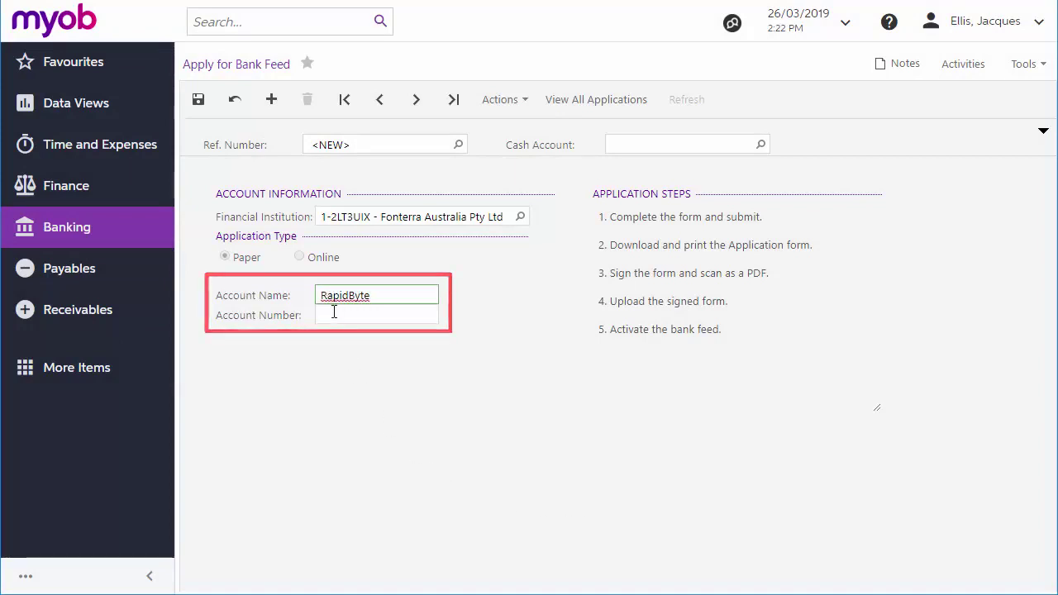
left_click(333, 312)
type("1234567890")
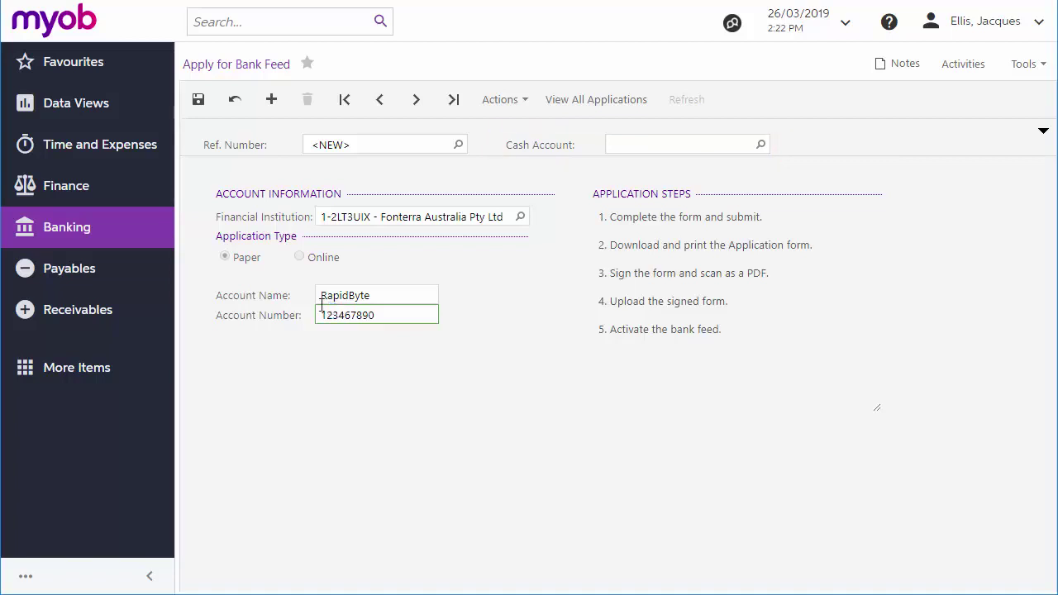
Save the application as BF000053 and submit it, confirming status Pending - Awaiting Application Form
left_click(199, 100)
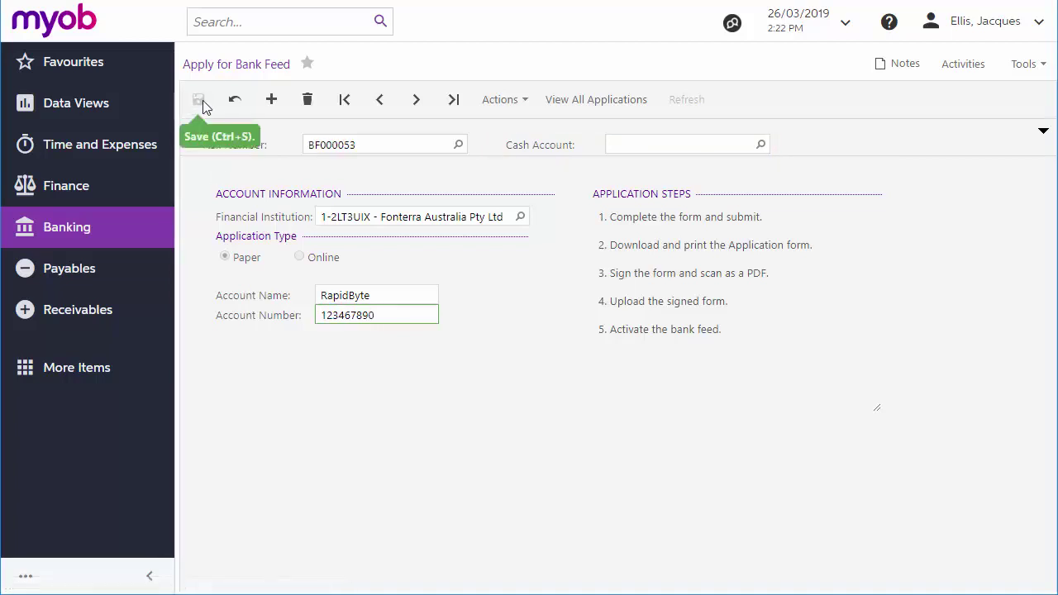
left_click(524, 102)
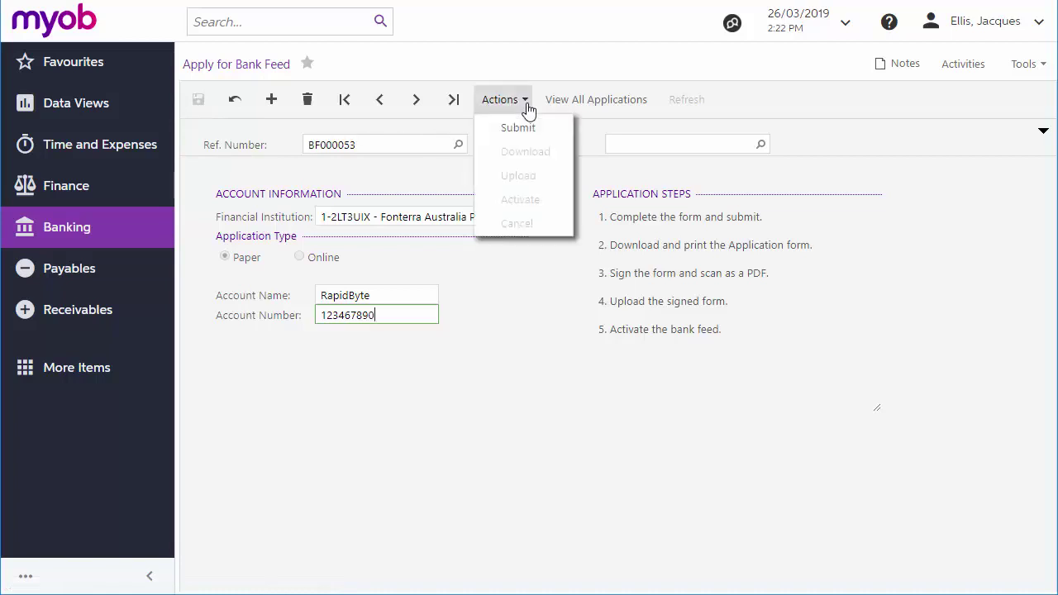
left_click(520, 130)
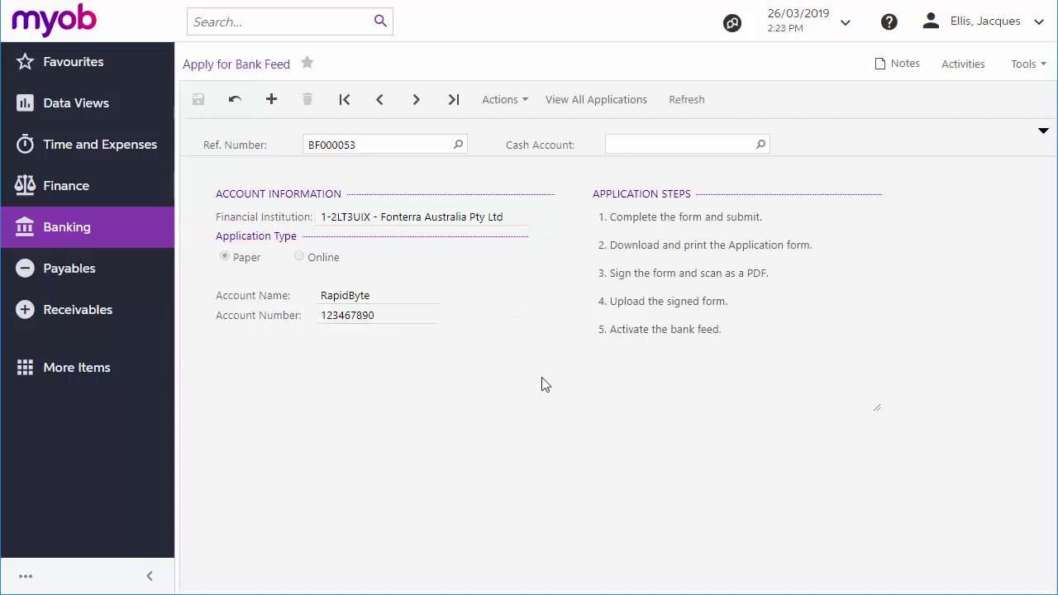
left_click(1044, 132)
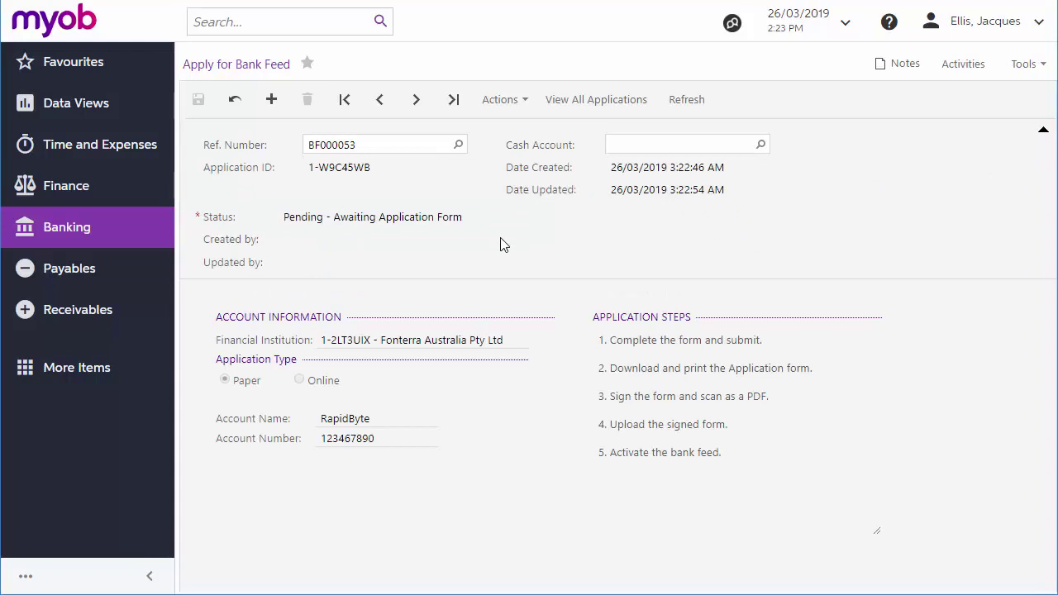
Download the application form 1-W9C45WB.pdf and scroll through its instructions
left_click(524, 106)
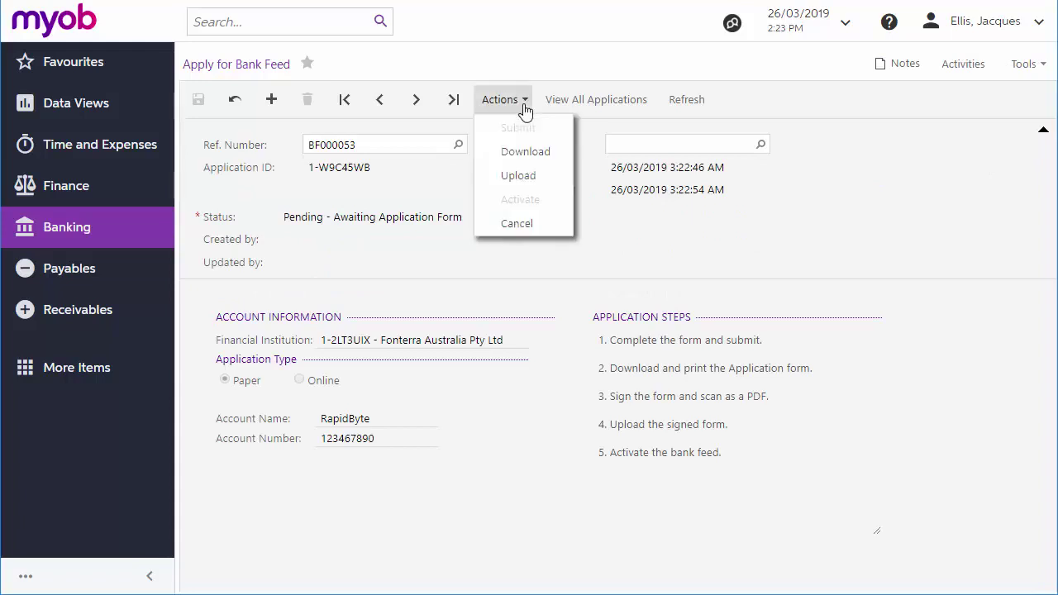
left_click(523, 157)
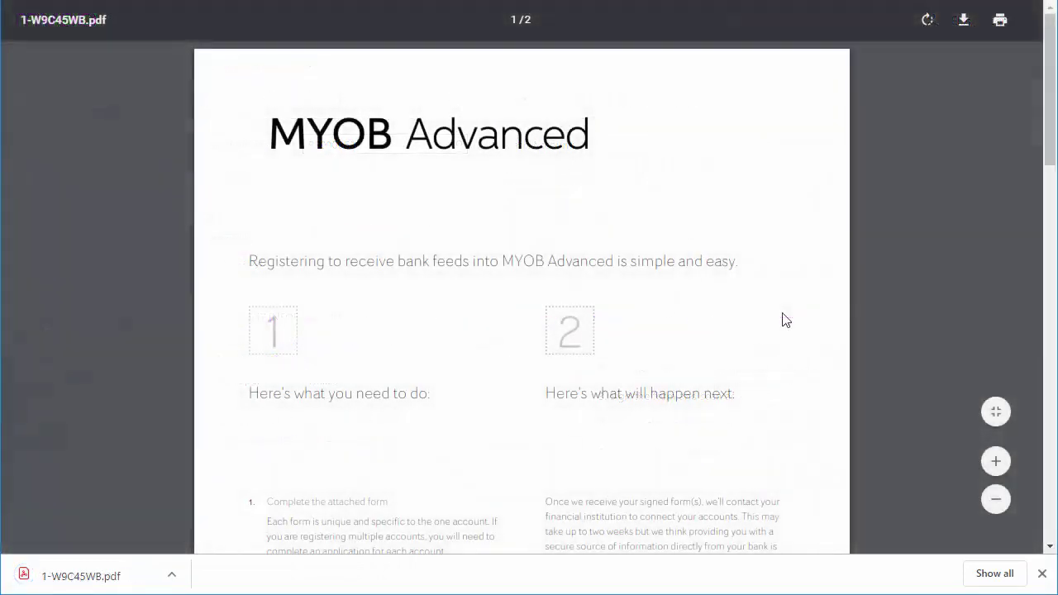
scroll(785, 320, "down", 6)
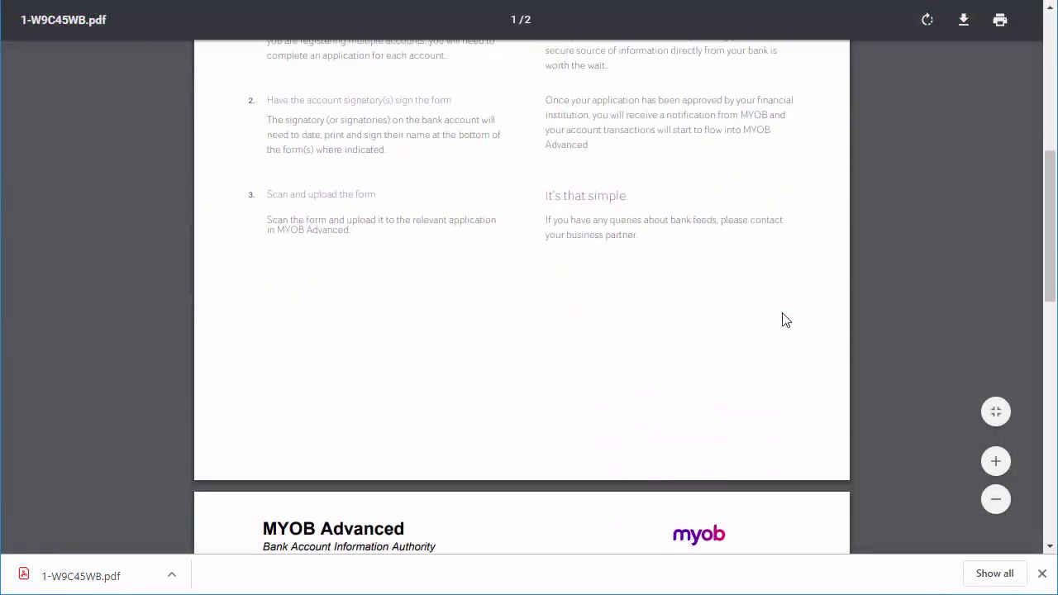
scroll(786, 320, "down", 9)
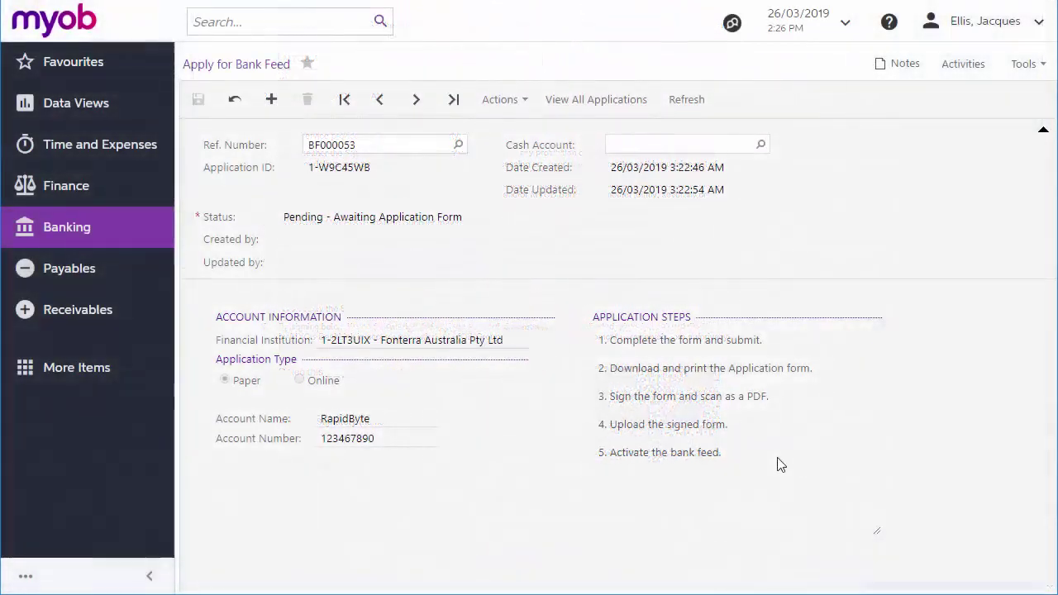
Upload the signed form SignedCAF.pdf with the contact email address and submit the application
left_click(501, 100)
left_click(513, 151)
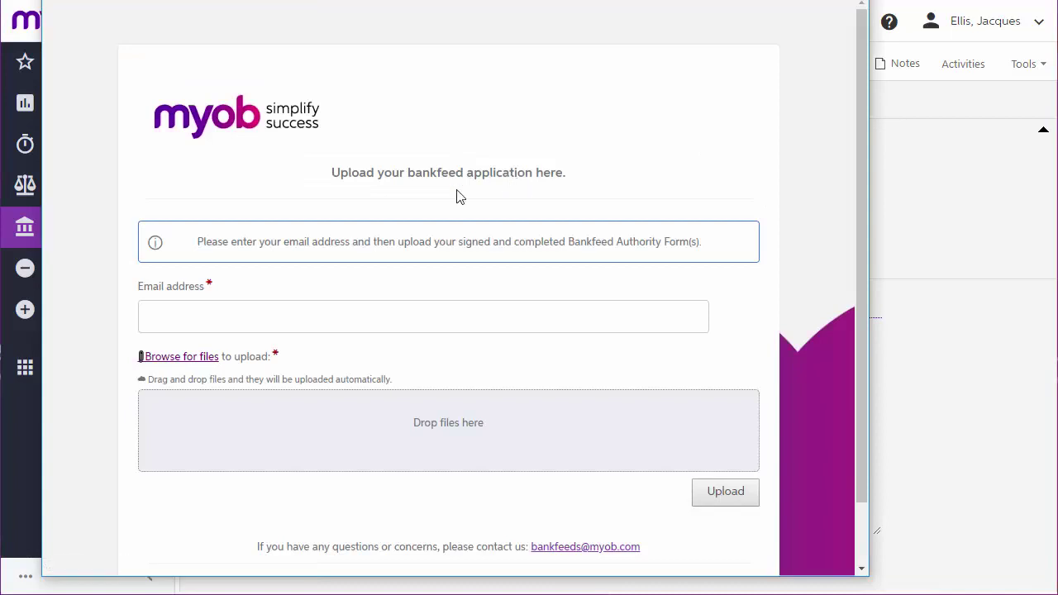
left_click(377, 317)
type("example")
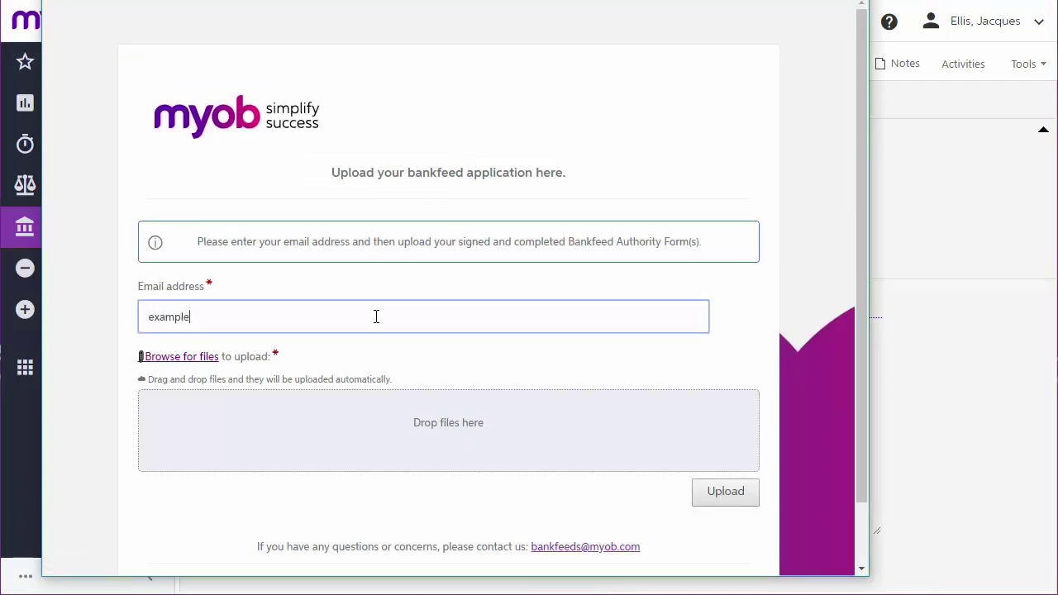
type("@rapidbyte.com")
left_click(718, 496)
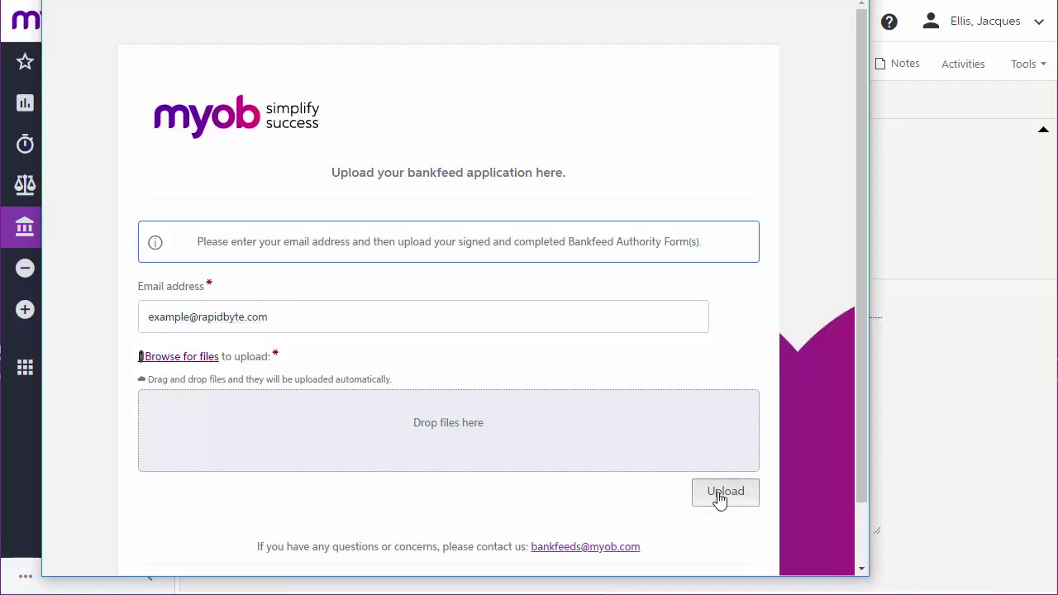
double_click(318, 66)
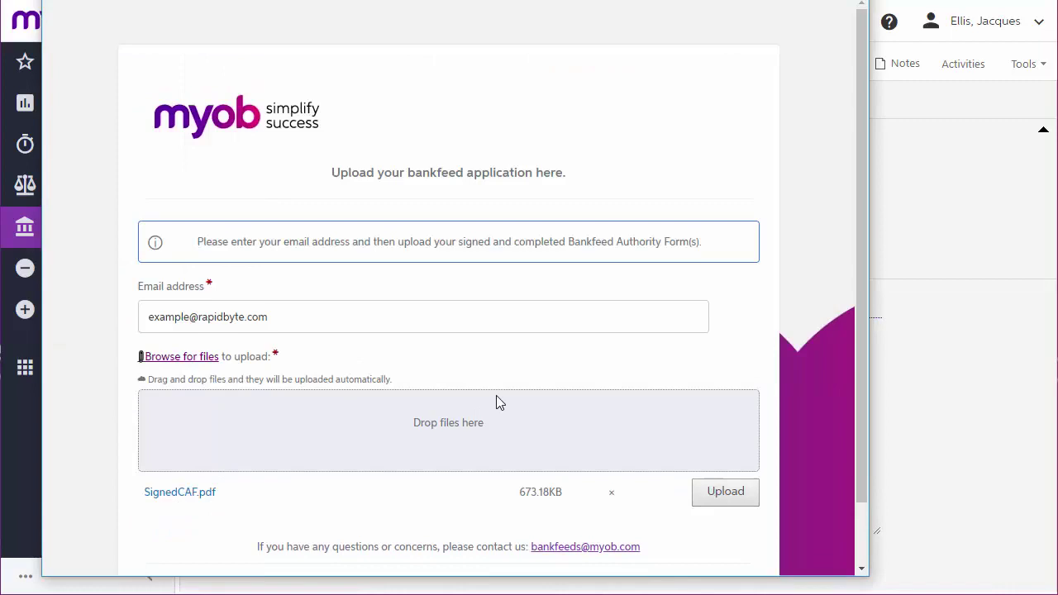
scroll(496, 403, "down", 1)
left_click(685, 521)
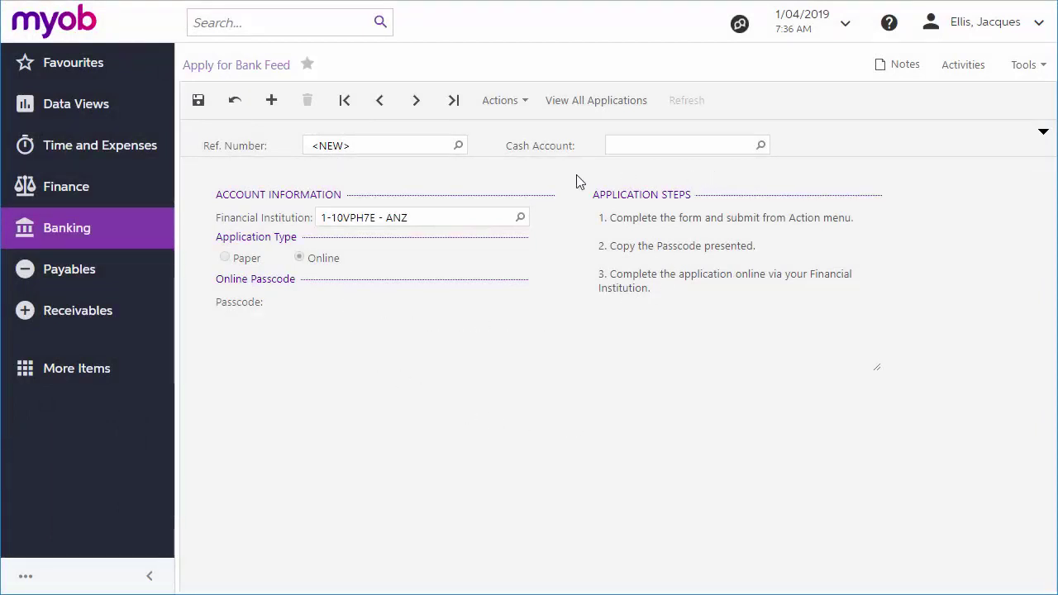
Save the online ANZ application as BF000058 and submit it to generate the online passcode
left_click(199, 100)
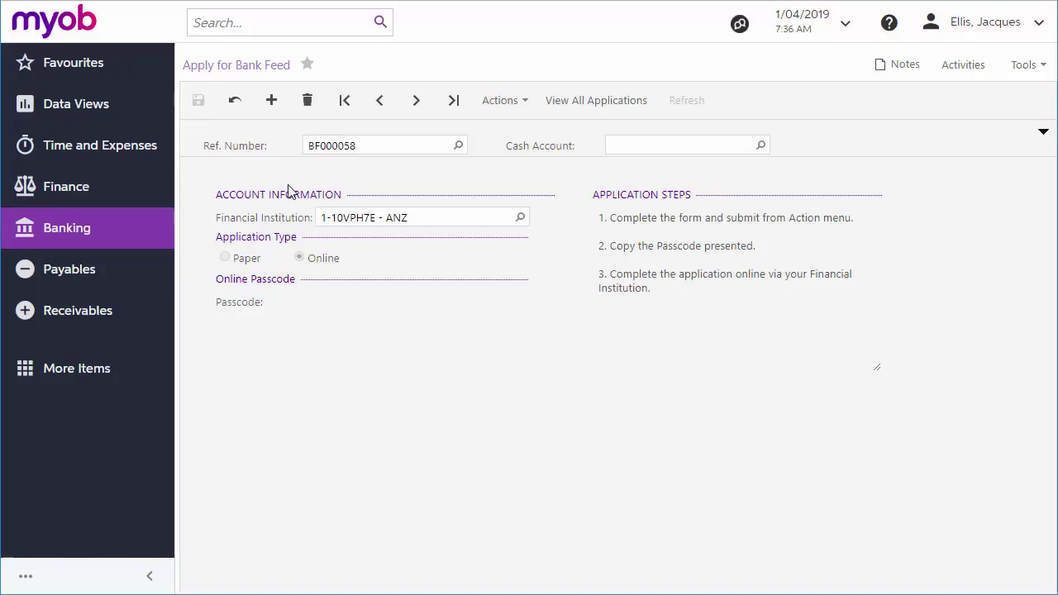
left_click(529, 105)
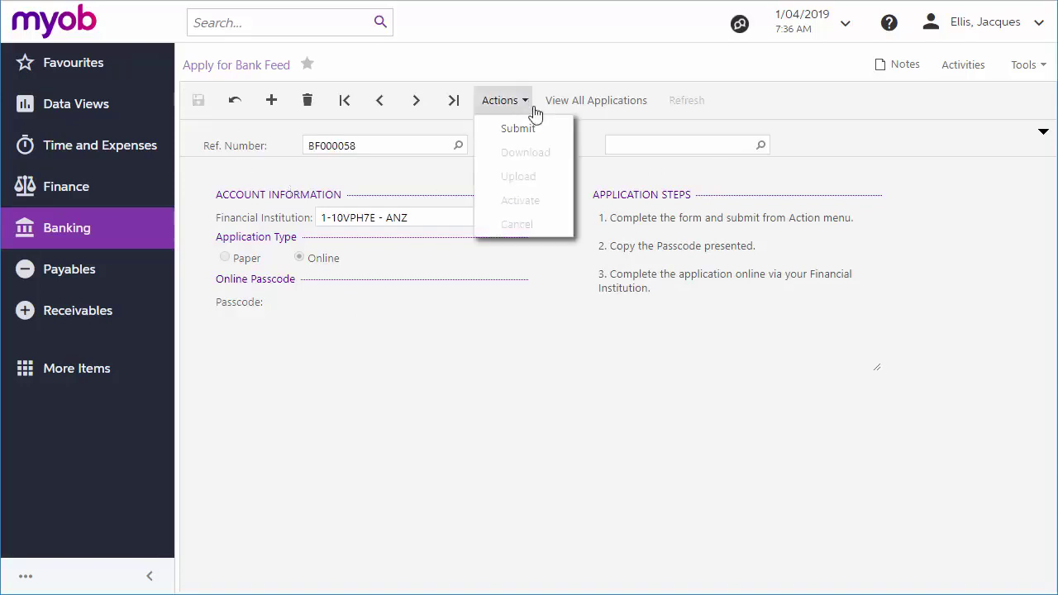
left_click(552, 141)
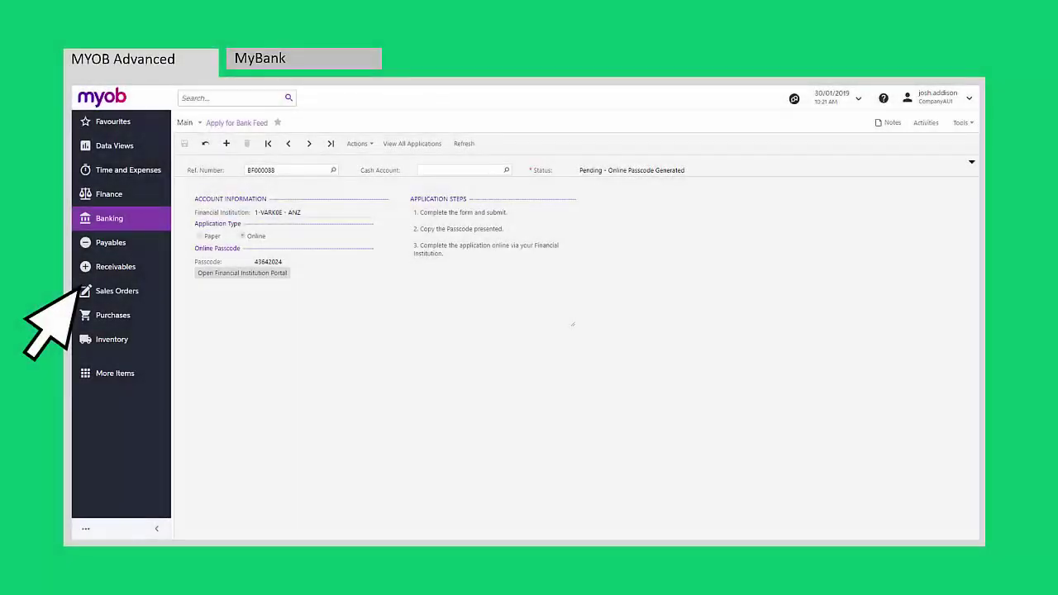
In MyBank, create feeds for Account 1 and Account 2 linked to MYOB Advanced with the online passcode
left_click(339, 63)
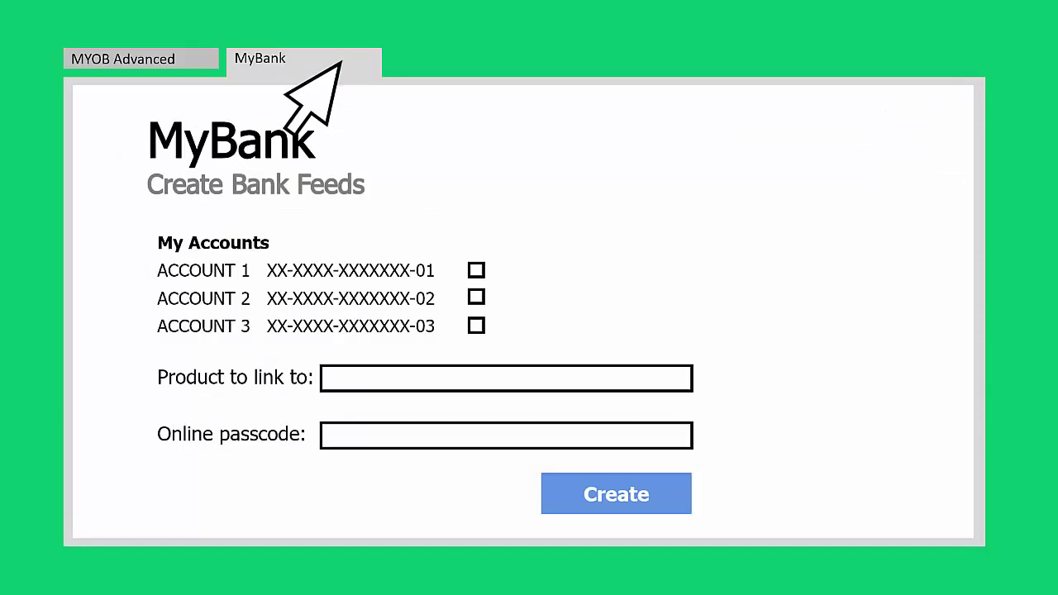
left_click(475, 269)
left_click(476, 296)
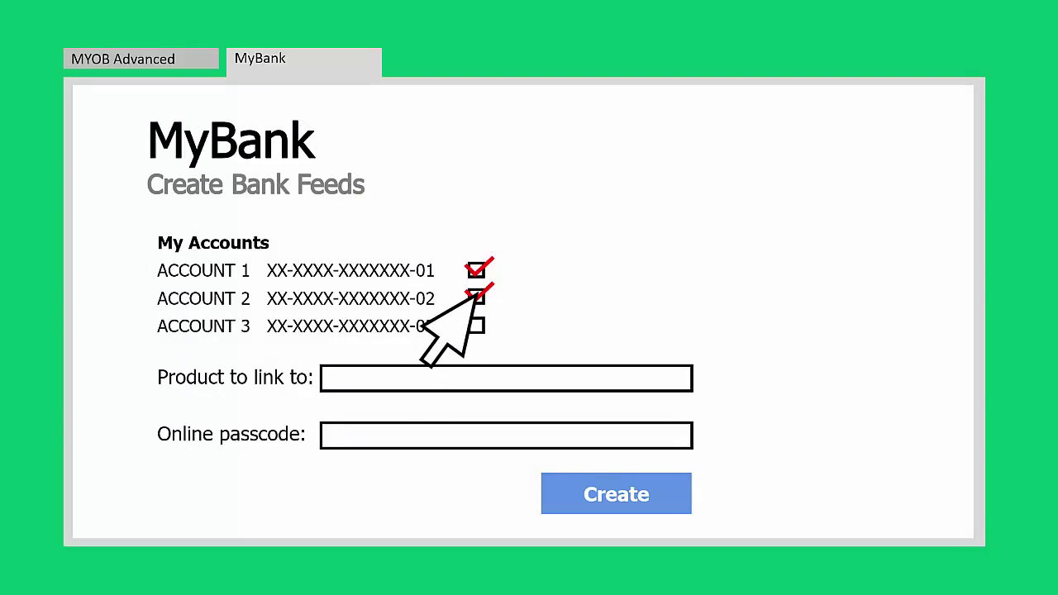
left_click(380, 377)
type("MYOB Advanced")
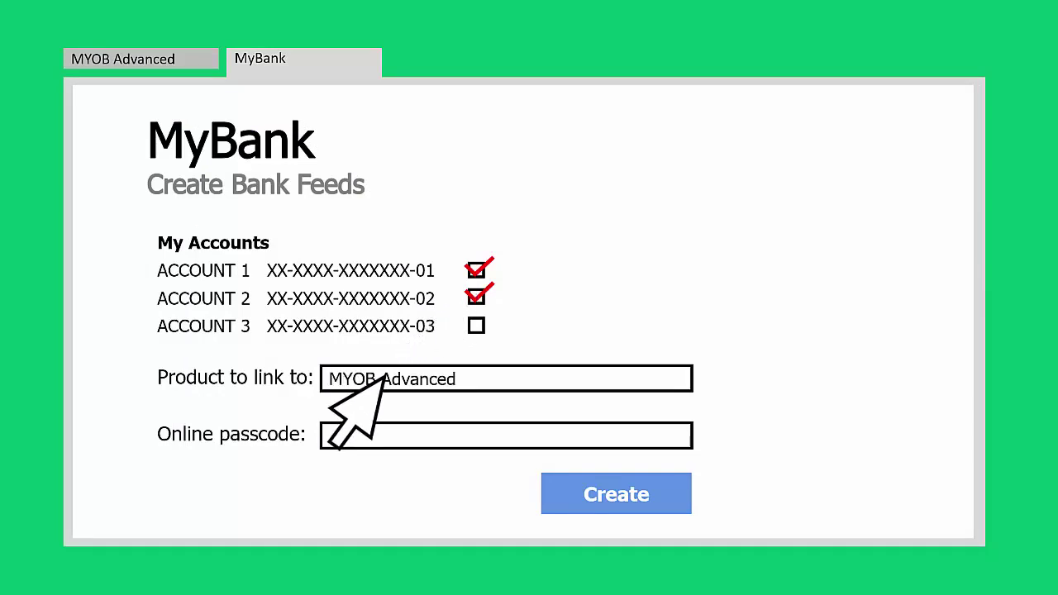
left_click(418, 437)
type("12345678")
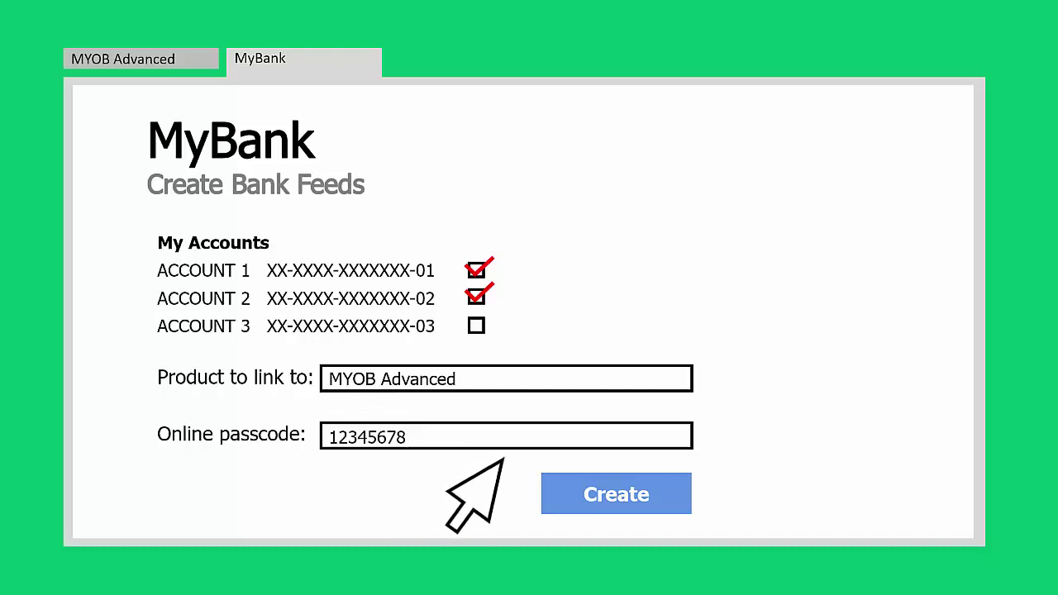
left_click(620, 485)
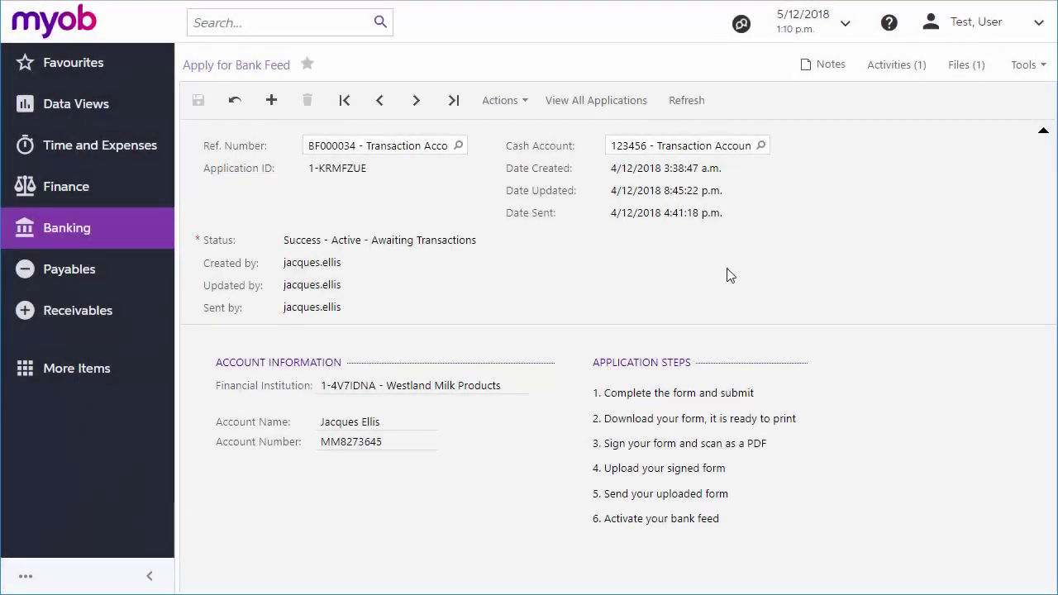
Activate the bank feed from the application's Actions menu
left_click(522, 104)
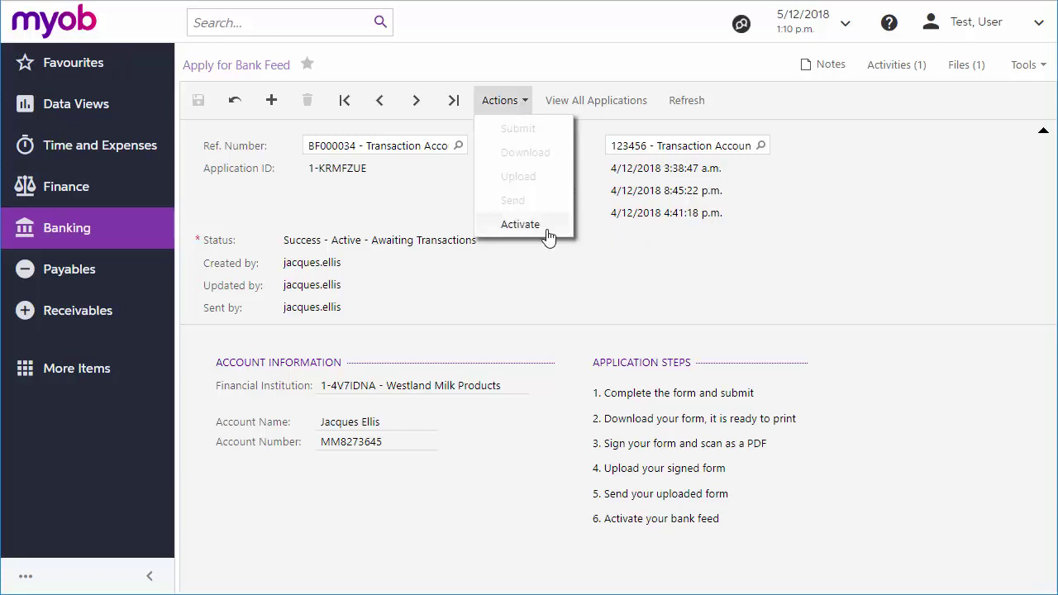
left_click(521, 225)
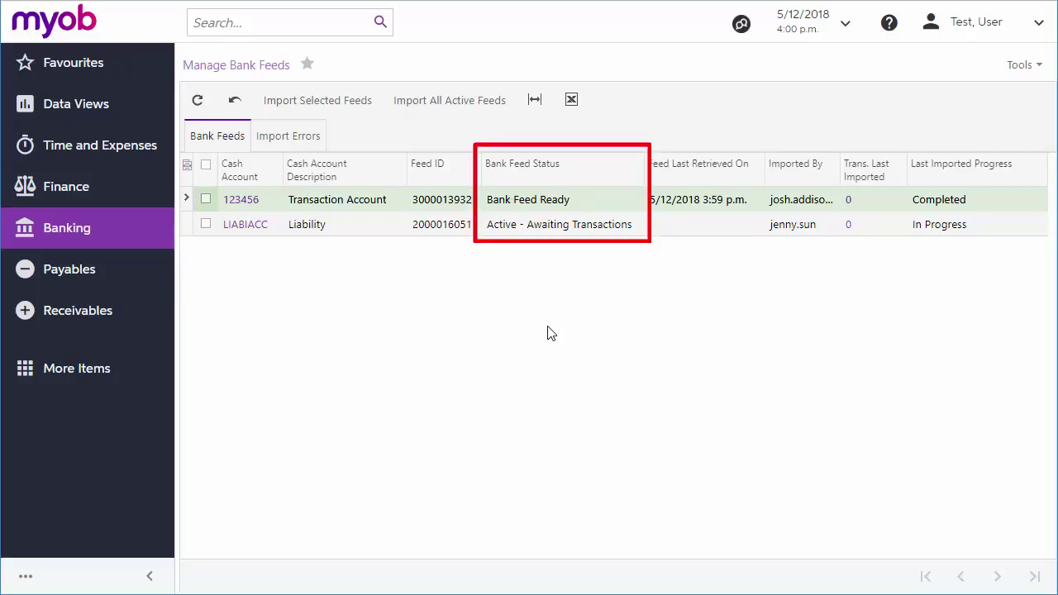
Select the Transaction Account feed 123456 and import its transactions
left_click(206, 199)
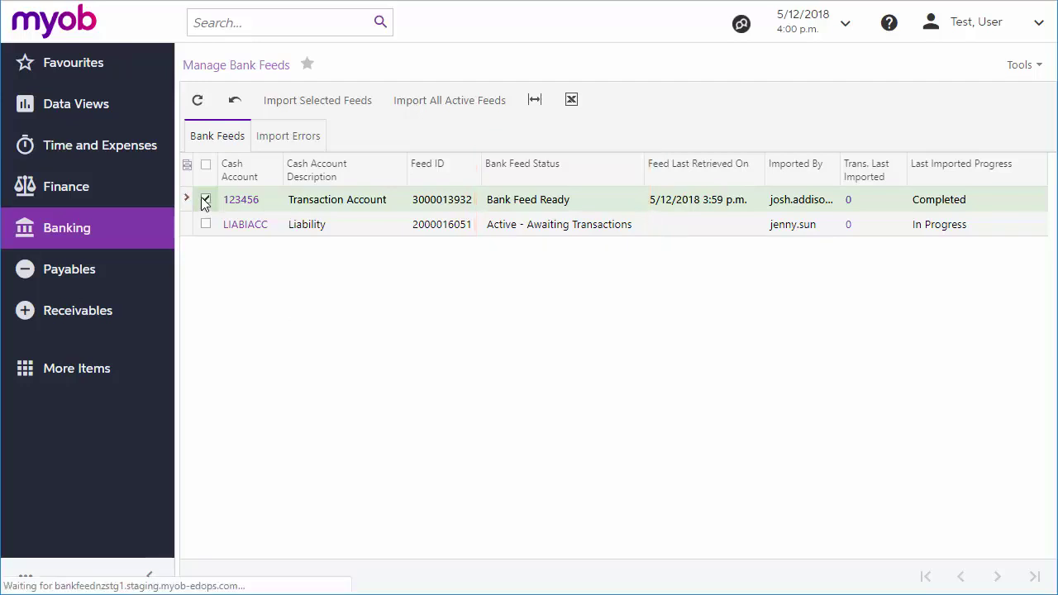
left_click(335, 103)
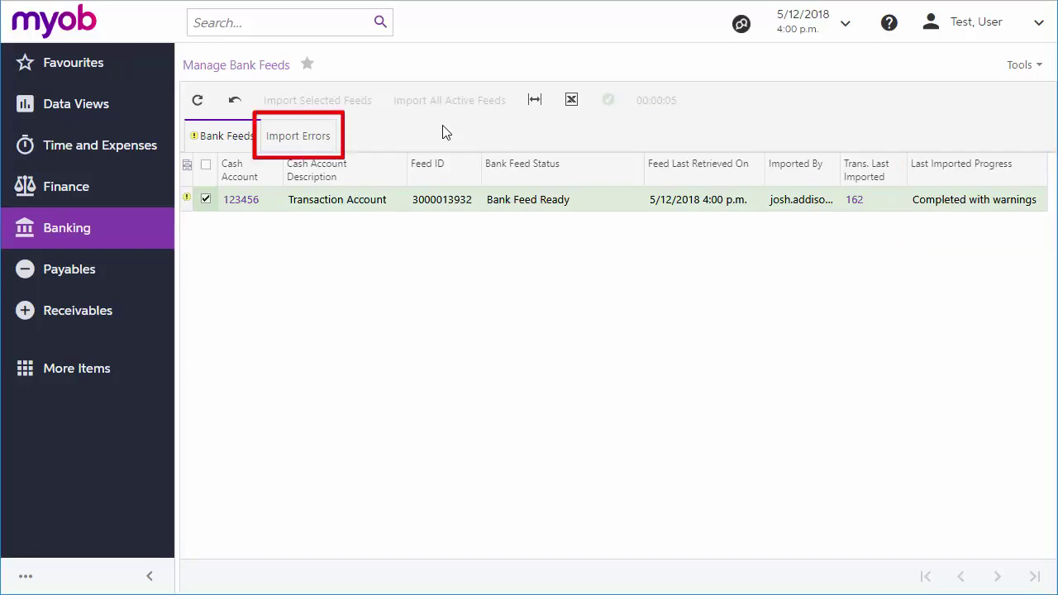
Open the 162 transactions last imported for the Transaction Account
left_click(856, 201)
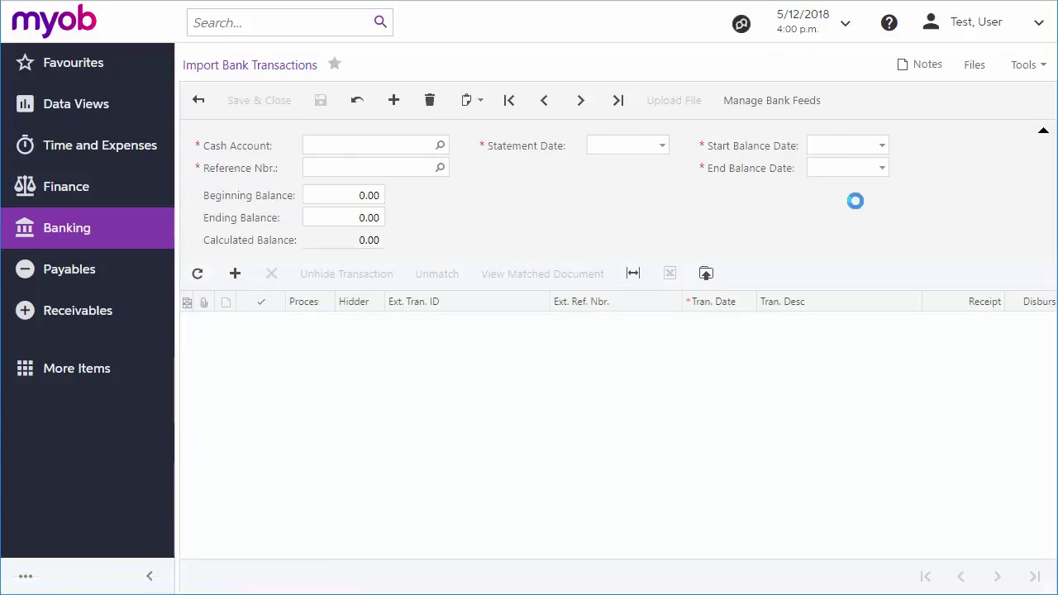